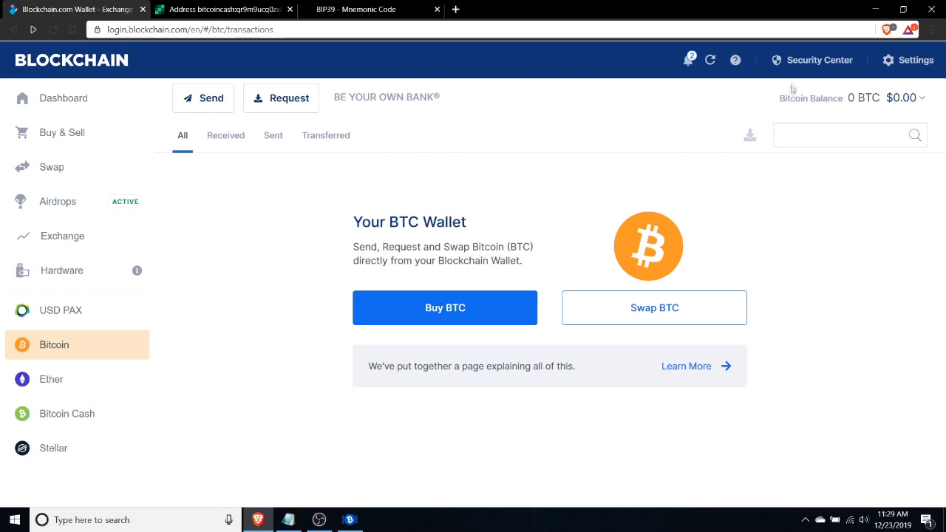
Review the Backup Phrase section in the Security Center, and return to the Bitcoin wallet page
left_click(806, 62)
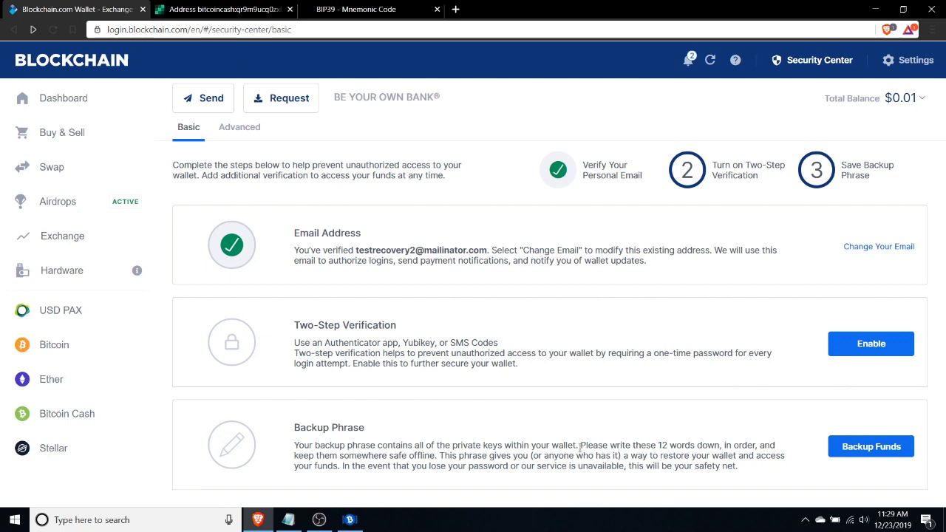
left_click_drag(580, 446, 774, 422)
left_click(775, 422)
left_click(102, 344)
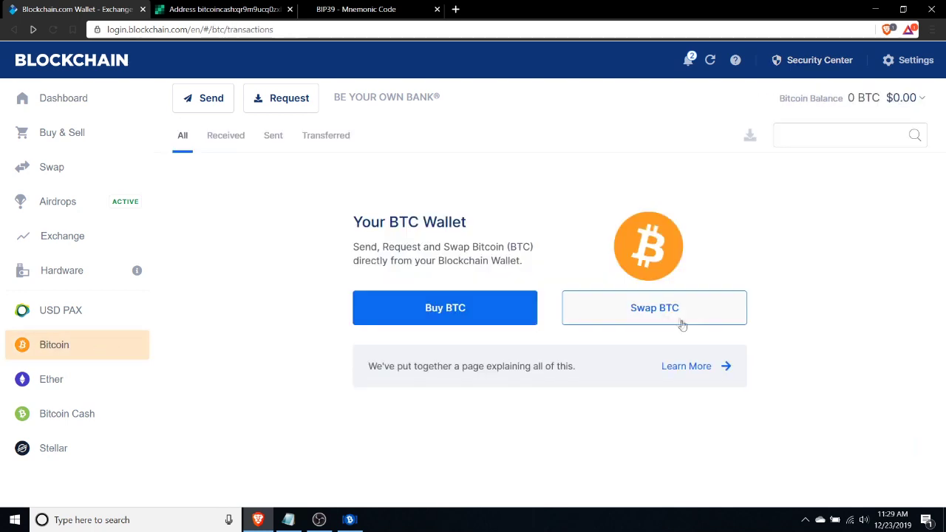
Switch to the Bitcoin.com explorer page for the BCH address and examine its balance and transaction history
left_click(229, 9)
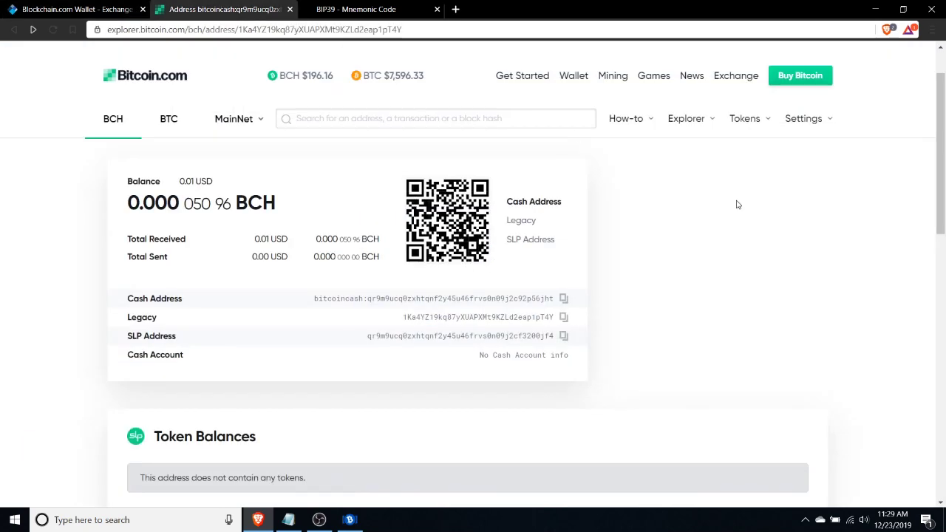
scroll(735, 205, "down", 4)
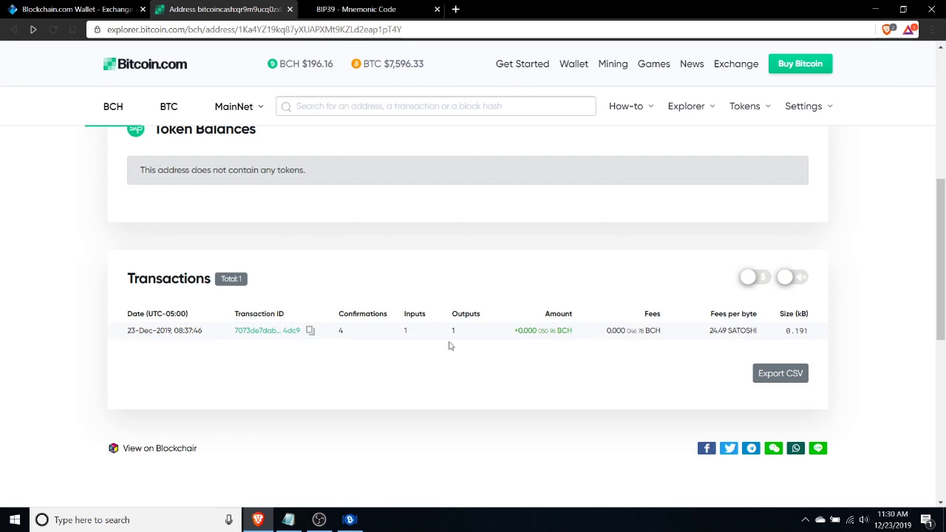
scroll(447, 343, "up", 1)
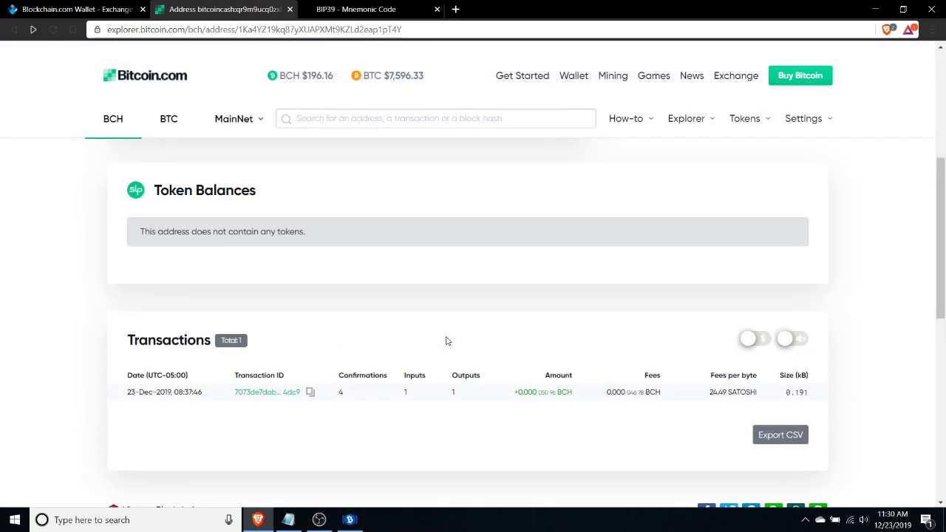
scroll(446, 340, "up", 2)
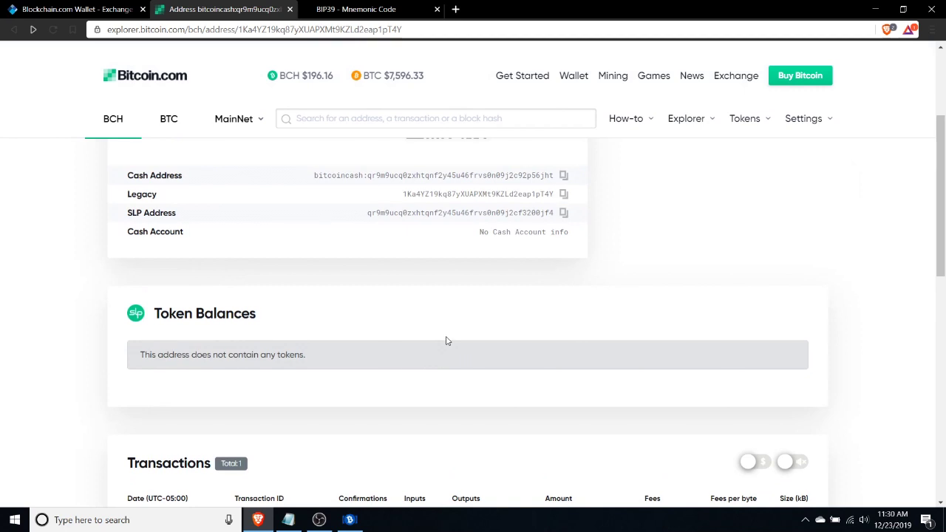
scroll(446, 340, "up", 2)
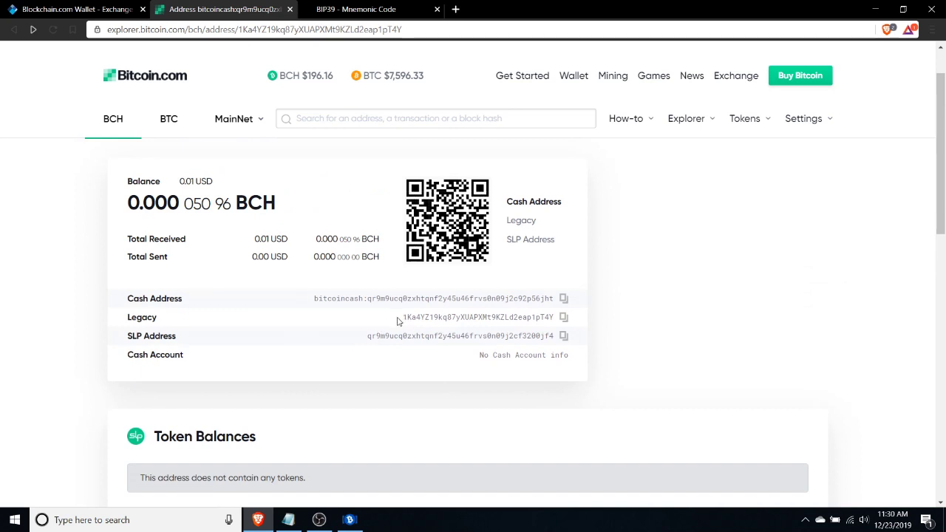
Highlight the Legacy address, the Cash Address, and the matching address in the explorer page's URL to compare their formats
double_click(403, 319)
left_click(404, 320)
double_click(407, 320)
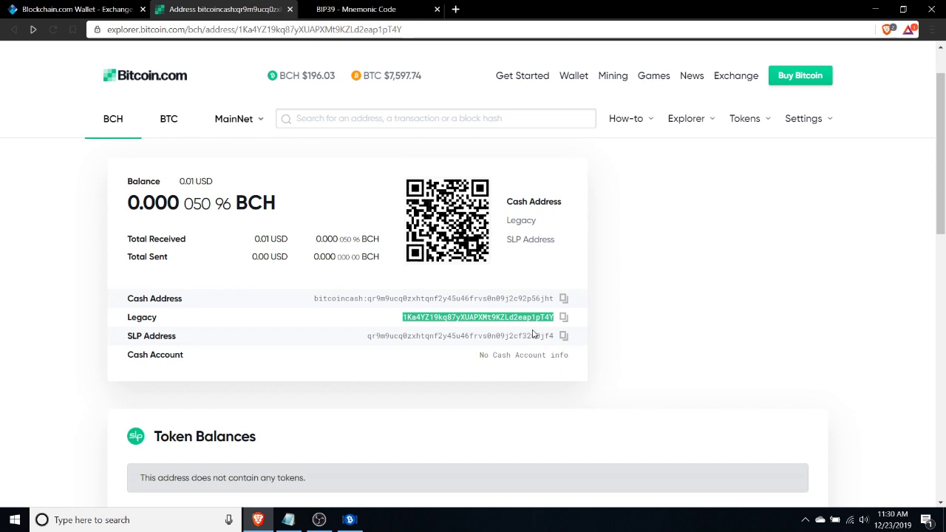
left_click_drag(553, 299, 316, 306)
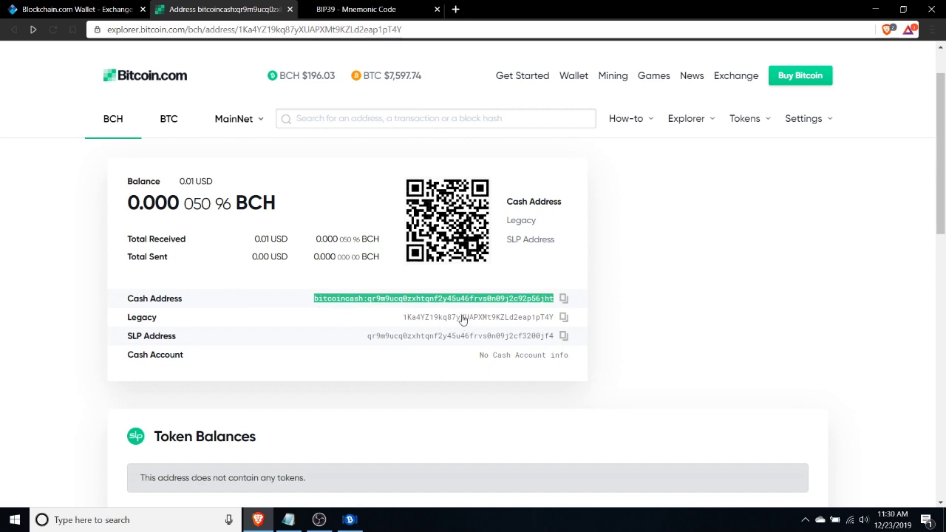
left_click(673, 240)
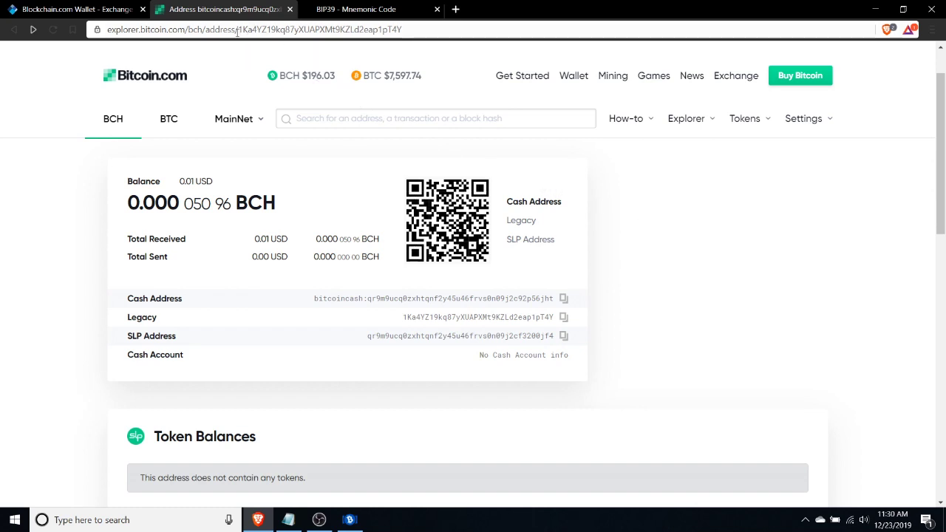
left_click_drag(237, 31, 402, 30)
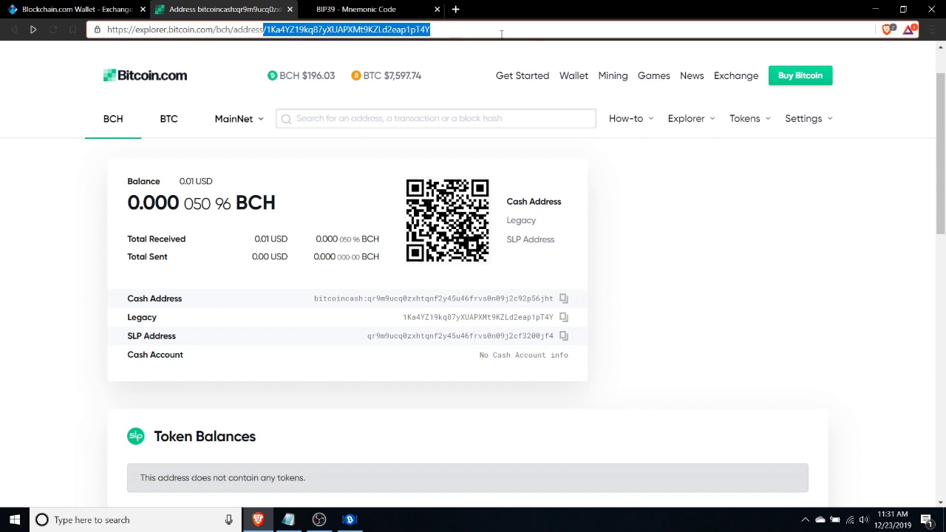
Return to the Blockchain.com wallet and start the Backup Funds process for the backup phrase in the Security Center
left_click(31, 5)
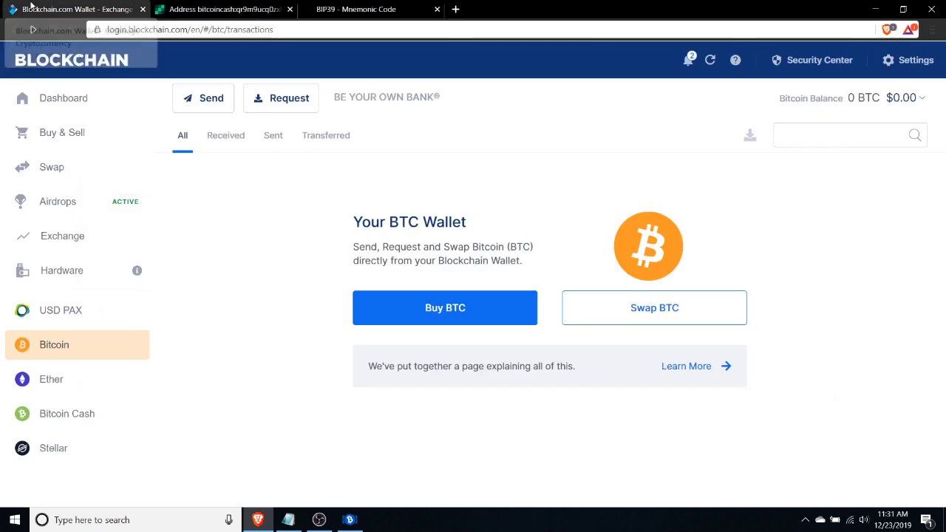
left_click(836, 60)
left_click(871, 451)
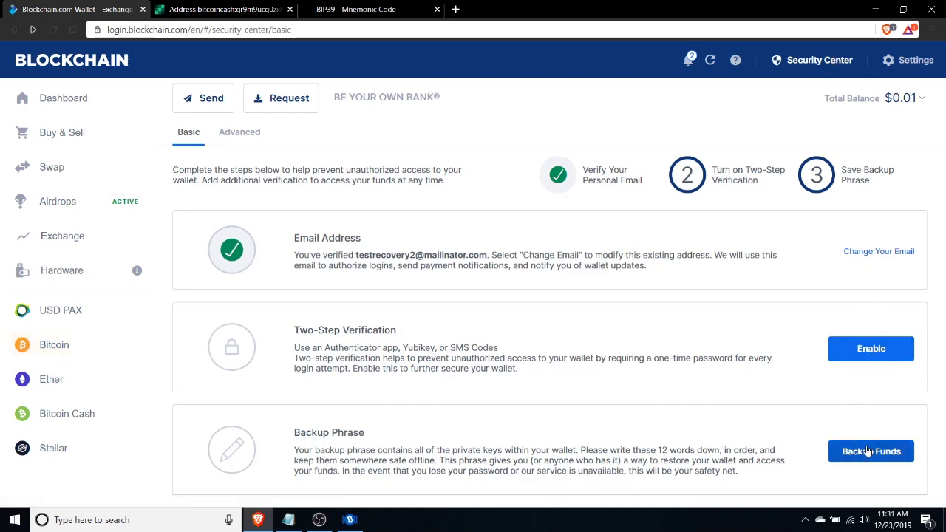
scroll(521, 383, "down", 1)
scroll(525, 377, "down", 2)
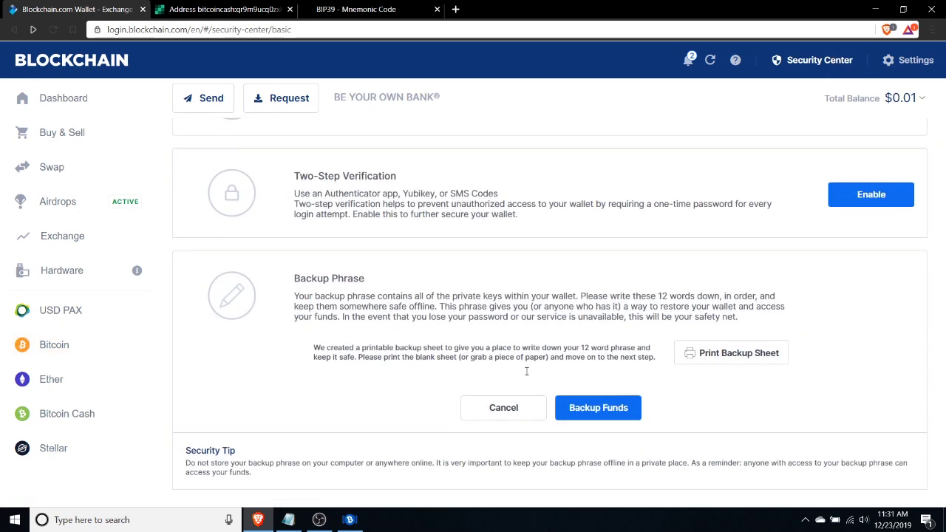
Bring up the recovery file in Notepad, select the whole 12-word backup phrase, and move the window clear of the browser's tabs
left_click(289, 519)
left_click(305, 103)
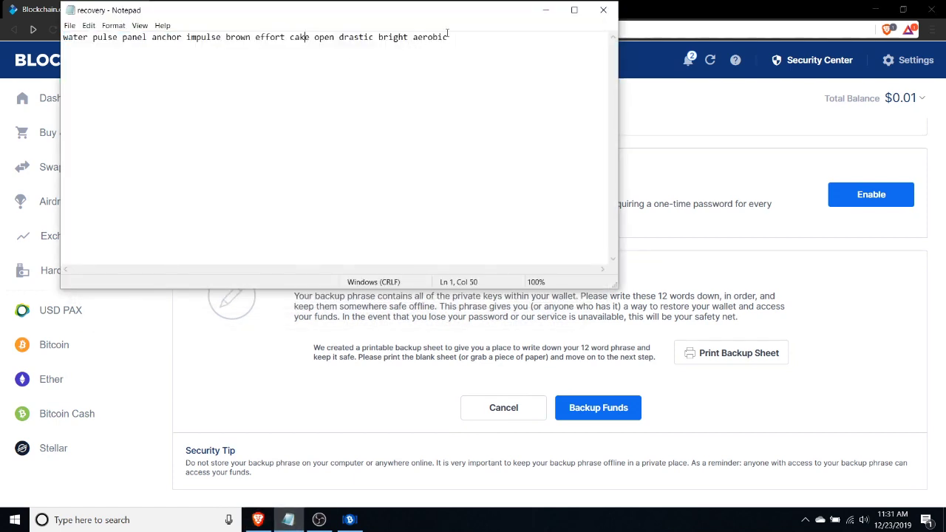
left_click_drag(447, 37, 57, 38)
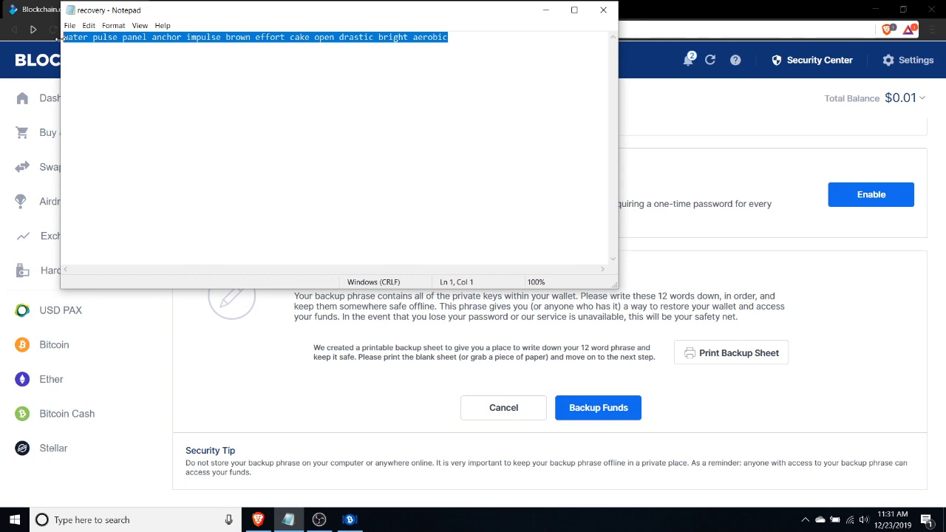
left_click_drag(163, 16, 191, 78)
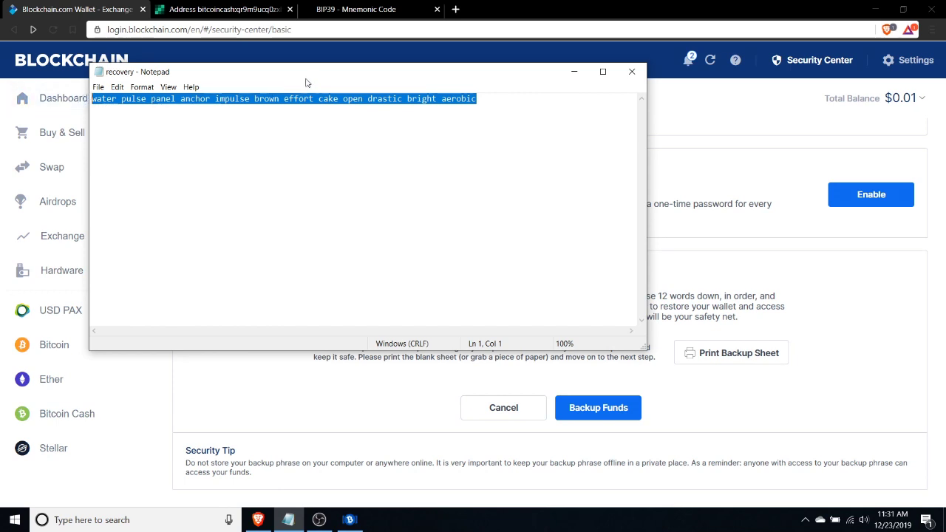
Switch to the BIP39 Mnemonic Code Converter page and review its Mnemonic section with the backup phrase filled in
left_click(360, 9)
scroll(407, 184, "down", 5)
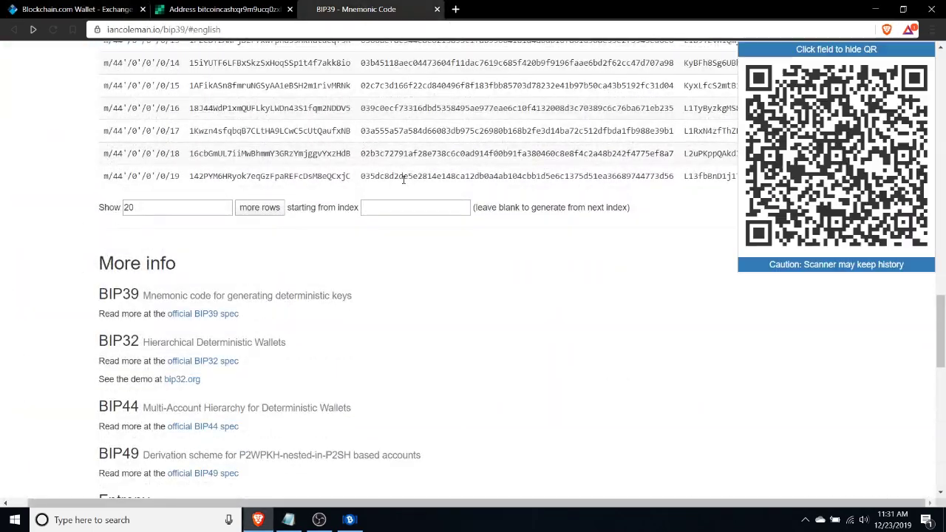
scroll(399, 173, "up", 10)
scroll(397, 171, "up", 6)
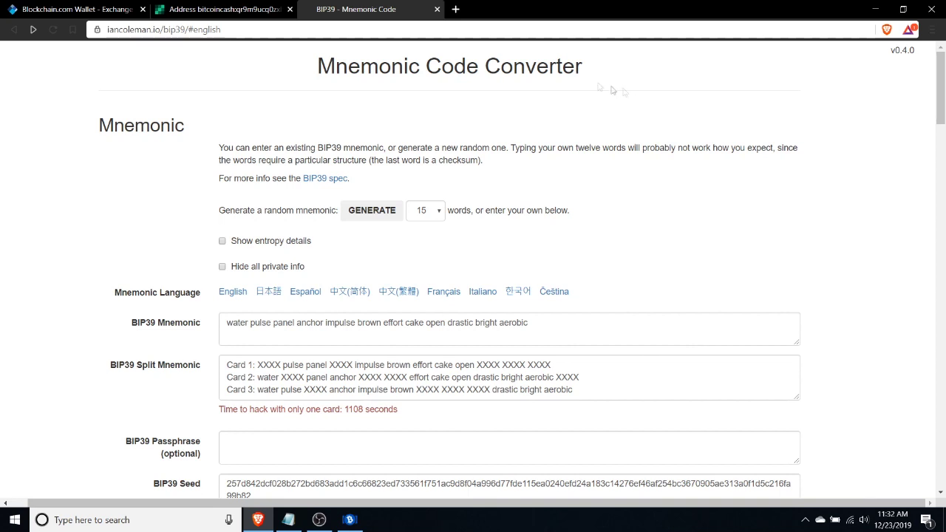
right_click(596, 123)
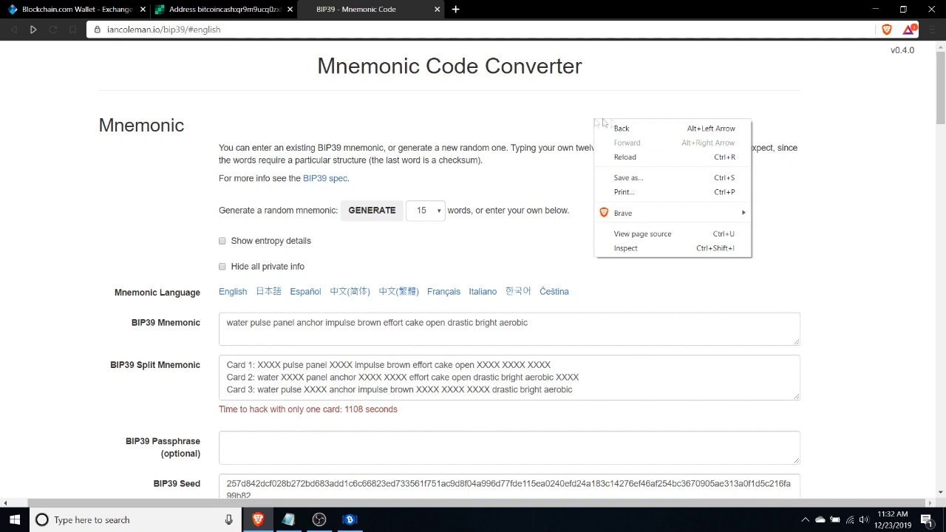
left_click(661, 178)
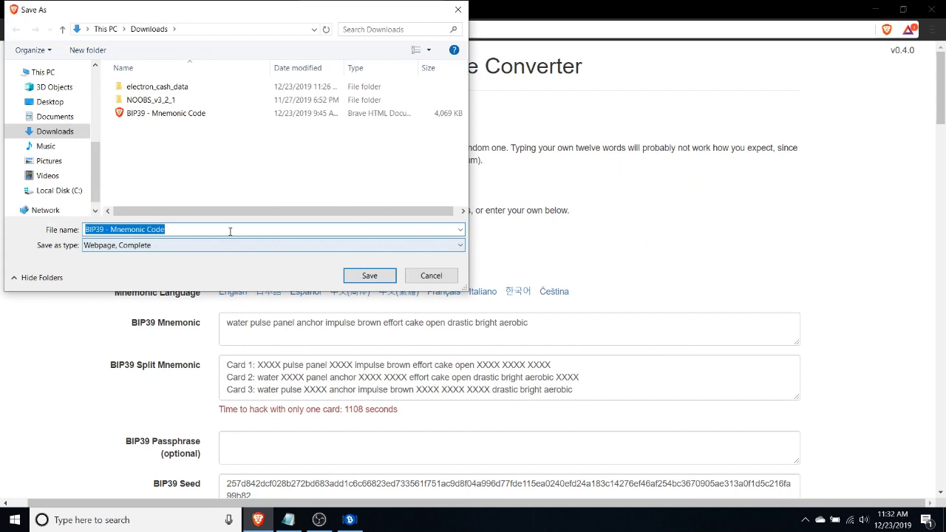
left_click(430, 276)
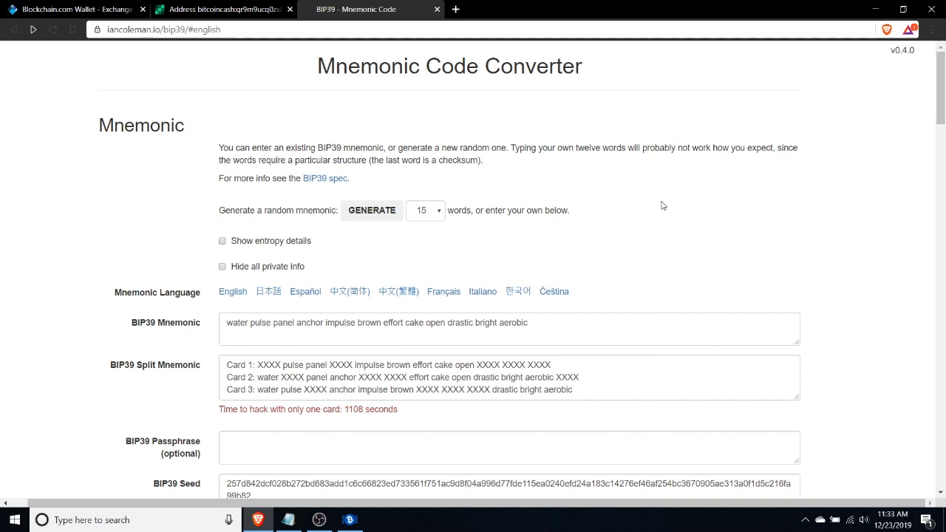
Review the mnemonic, the BIP44 derivation path settings, and the derived addresses table for the backup phrase
mouse_move(415, 326)
scroll(177, 222, "down", 2)
scroll(178, 222, "down", 6)
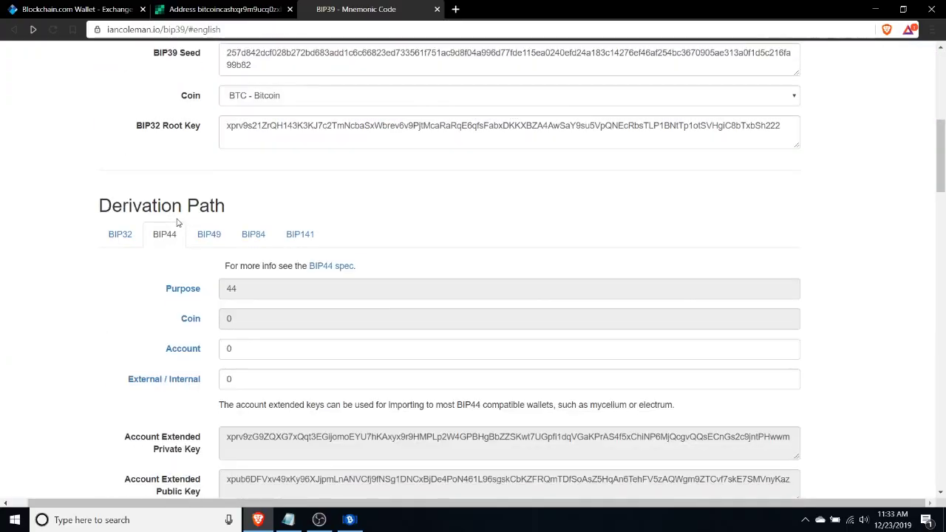
scroll(177, 222, "down", 10)
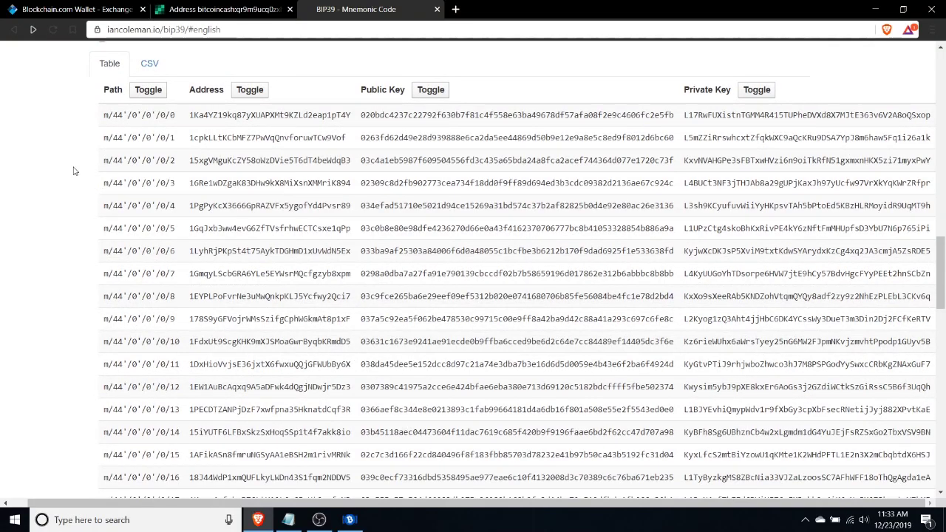
Compare the address in the explorer with the derived addresses table, and select the address at path m/44'/0'/0'/0/0
left_click(190, 14)
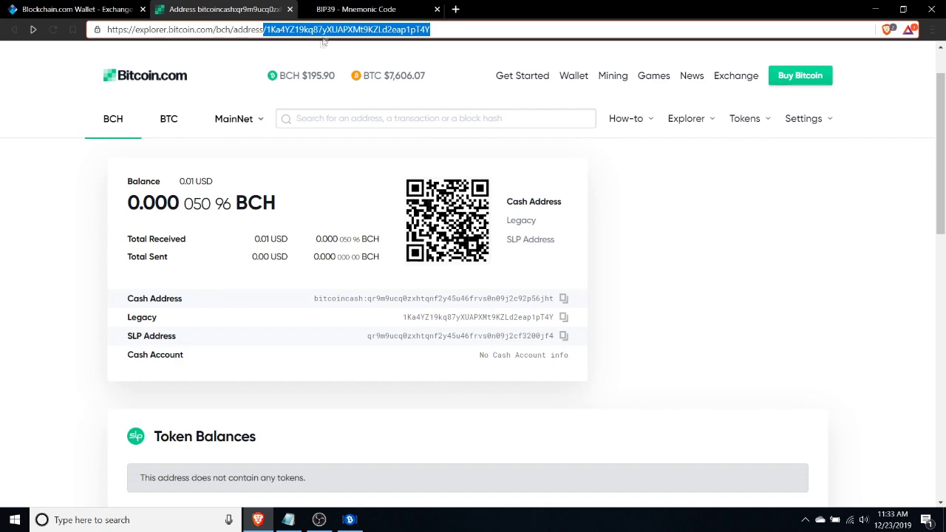
left_click(399, 9)
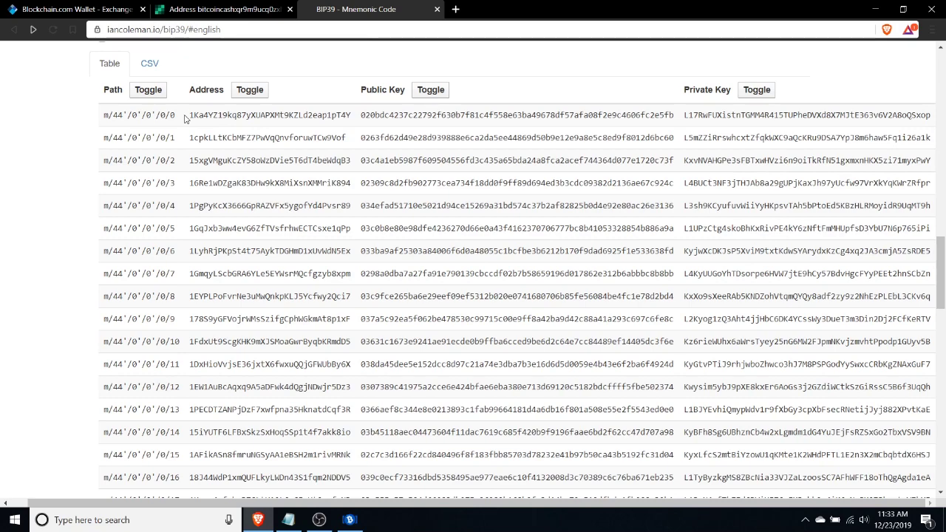
mouse_move(232, 454)
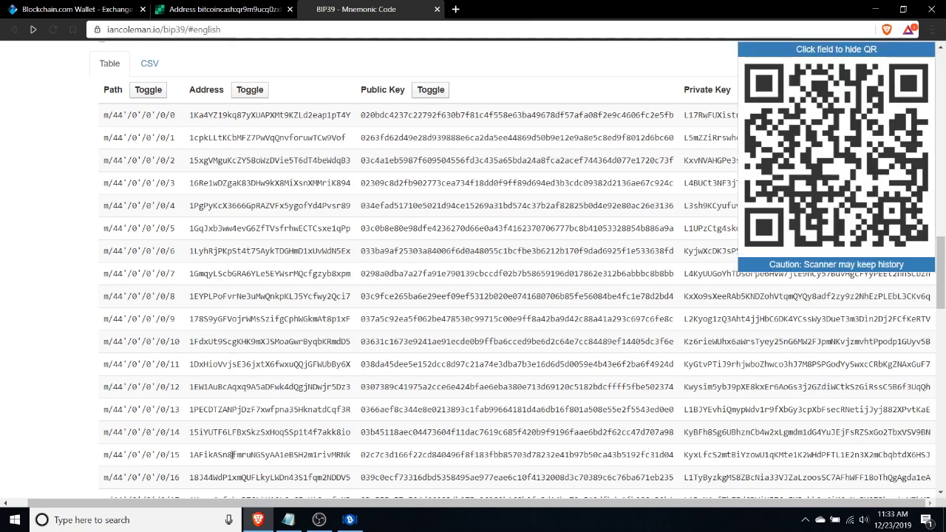
mouse_move(232, 115)
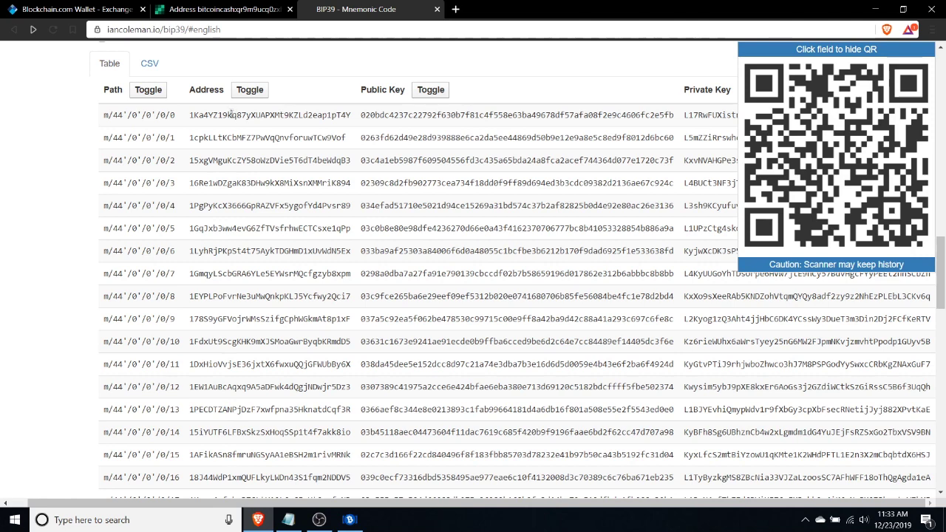
left_click(191, 116)
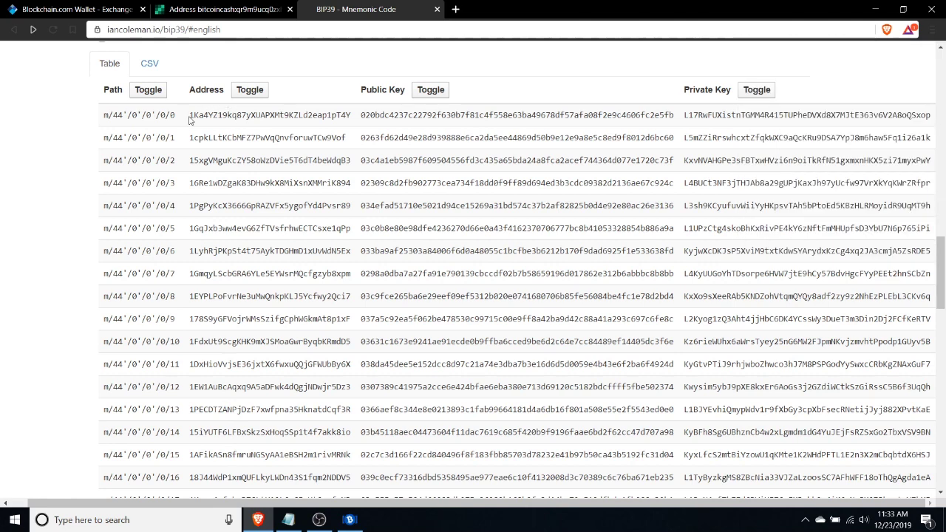
left_click_drag(191, 115, 351, 114)
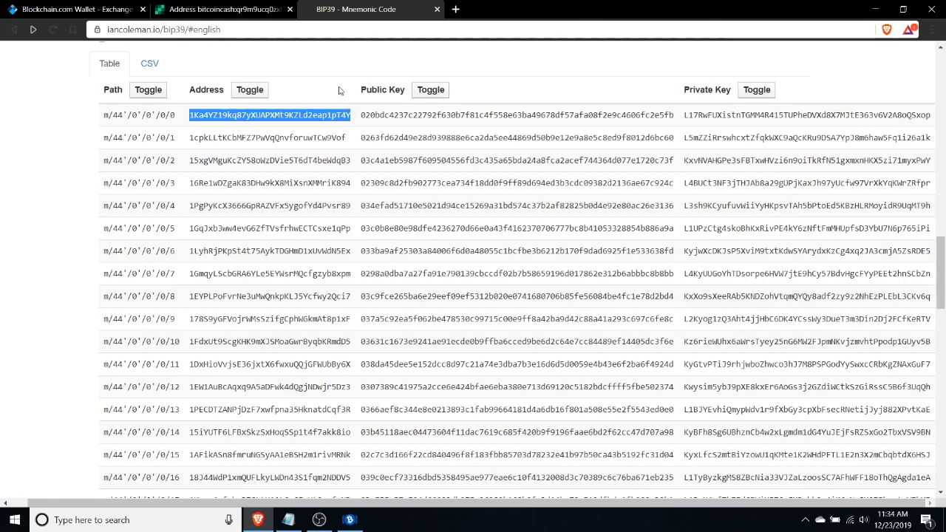
Examine the row-count option below the derived addresses and the BIP44 account and External / Internal fields
scroll(339, 90, "down", 3)
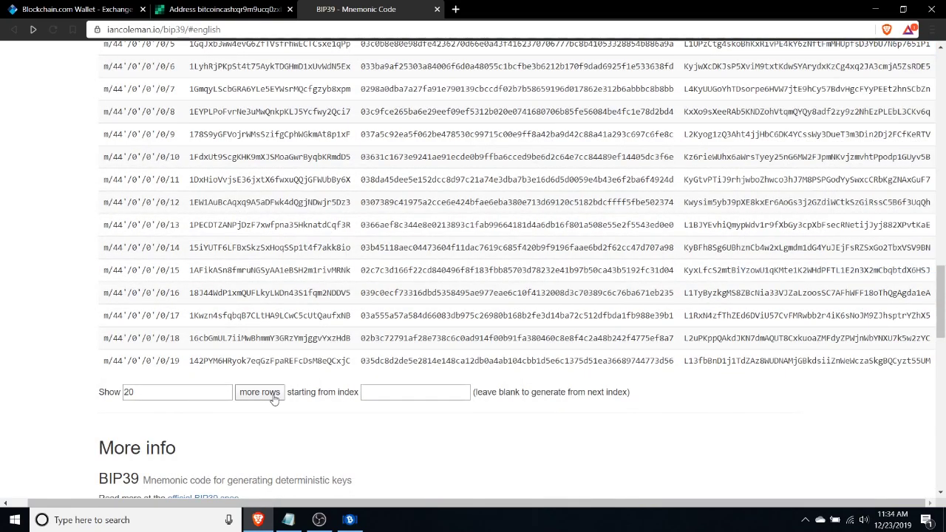
scroll(280, 296, "up", 5)
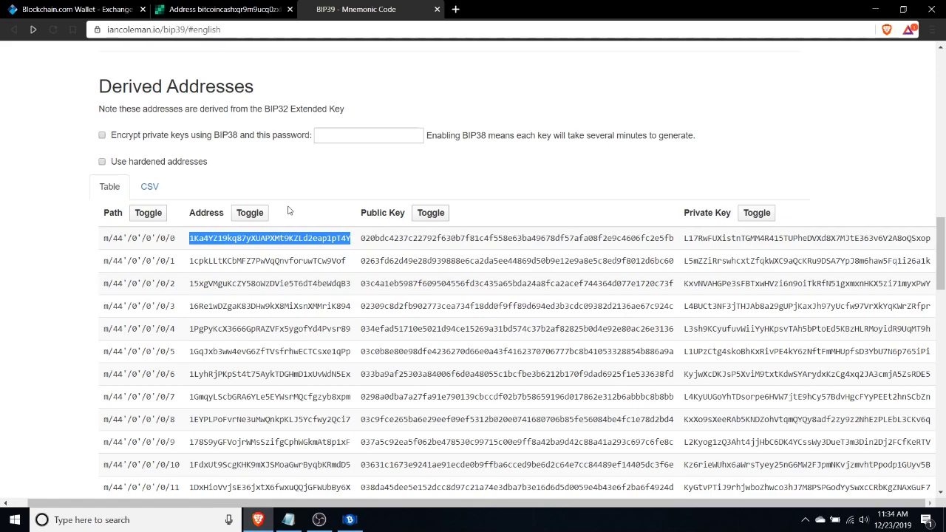
scroll(288, 211, "up", 7)
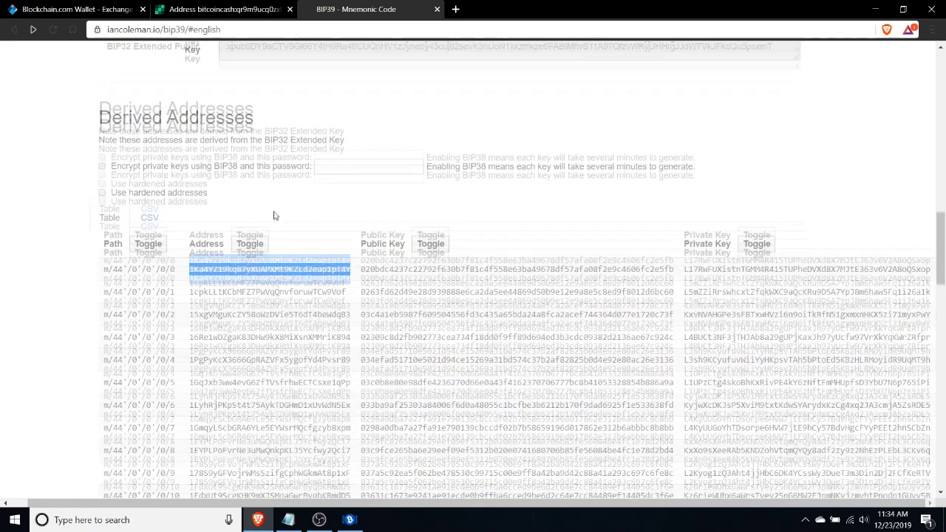
scroll(270, 211, "up", 2)
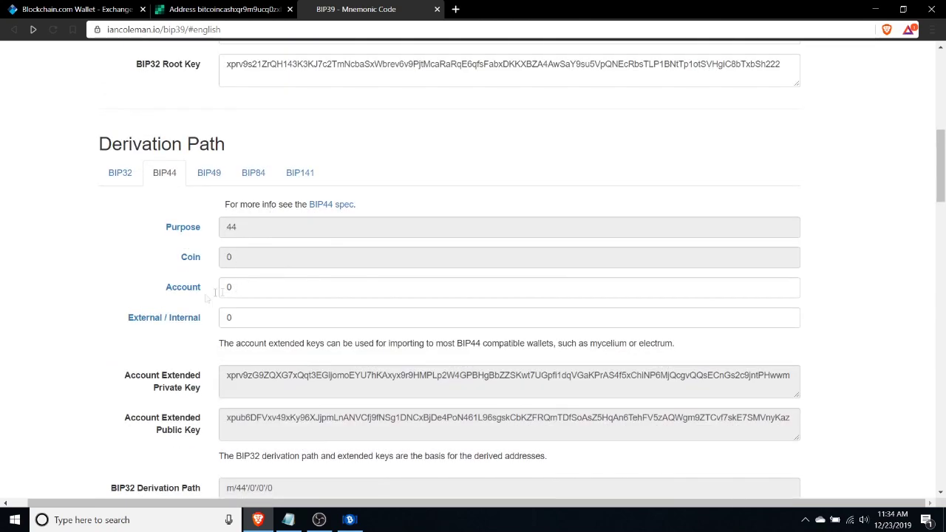
scroll(194, 298, "down", 1)
scroll(194, 296, "down", 1)
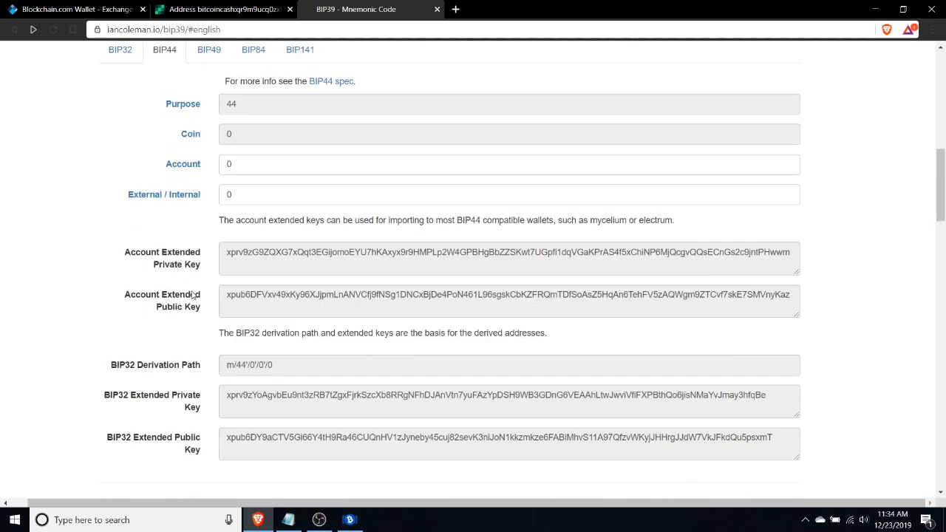
Copy the private key belonging to the address at path m/44'/0'/0'/0/0 in the derived addresses table
scroll(191, 294, "down", 4)
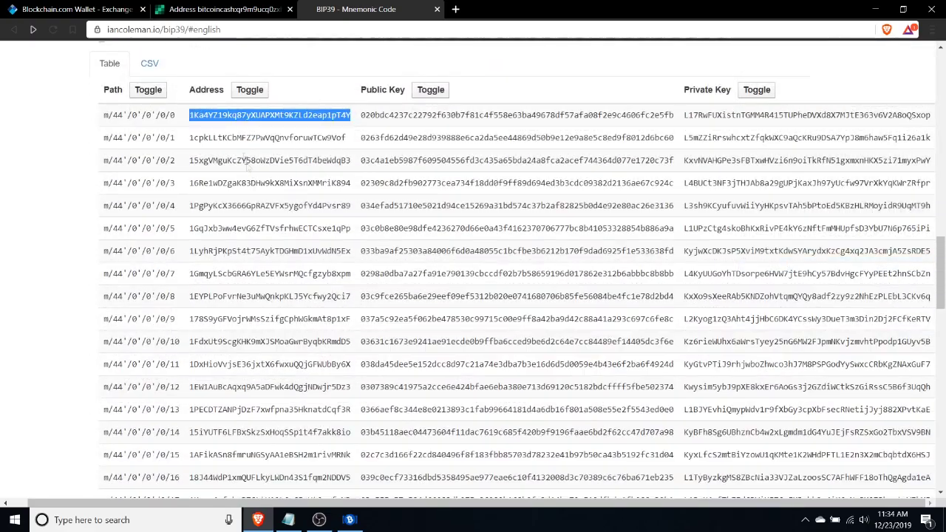
mouse_move(221, 110)
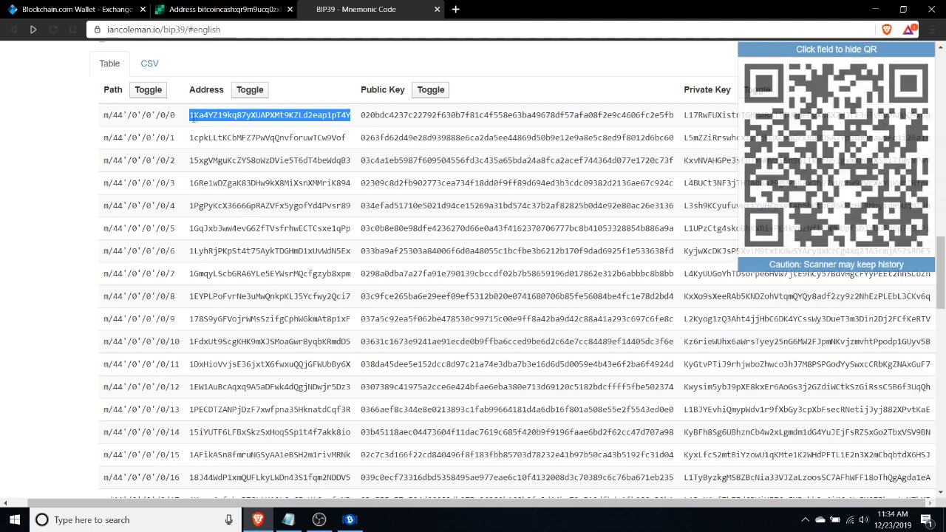
left_click(316, 96)
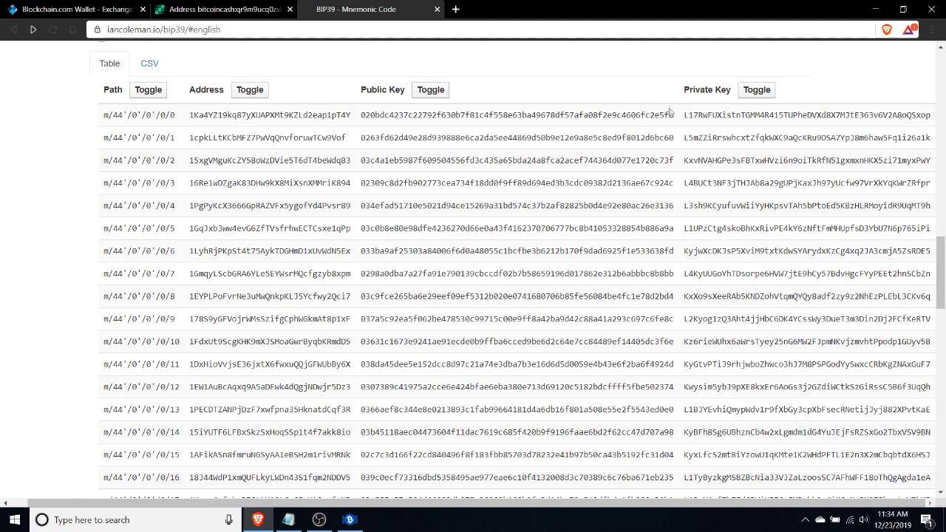
mouse_move(687, 118)
left_click_drag(685, 115, 891, 125)
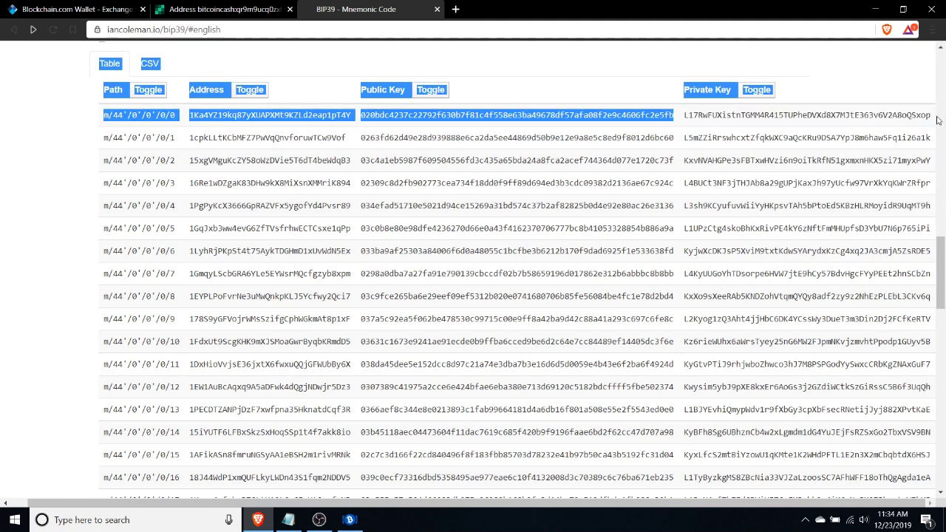
double_click(934, 116)
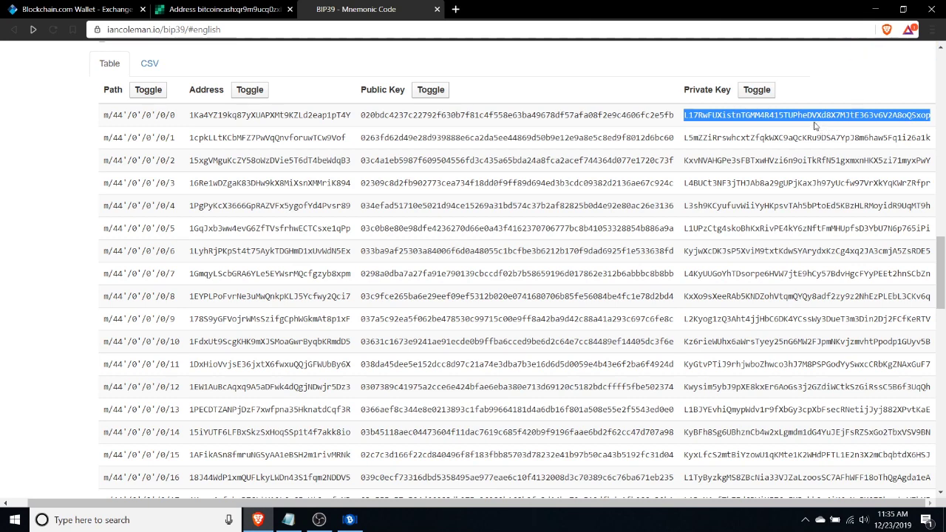
right_click(761, 113)
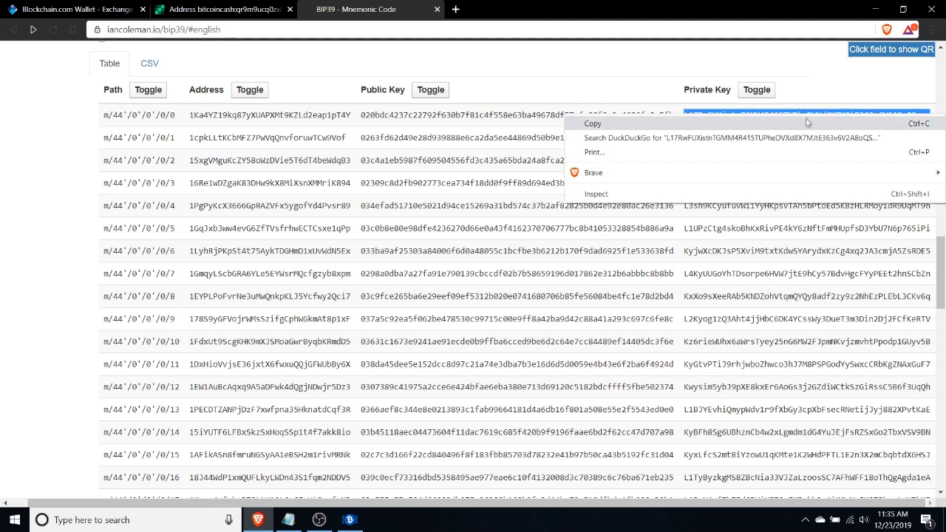
left_click(752, 122)
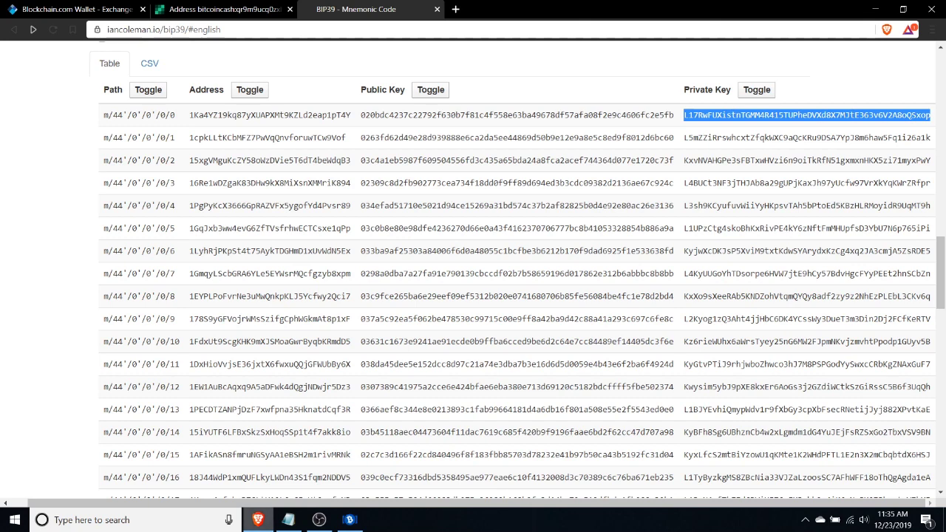
Switch to the Electron Cash Install Wizard, paste the copied private key as the import, and finish the wallet without an encryption password
left_click(357, 524)
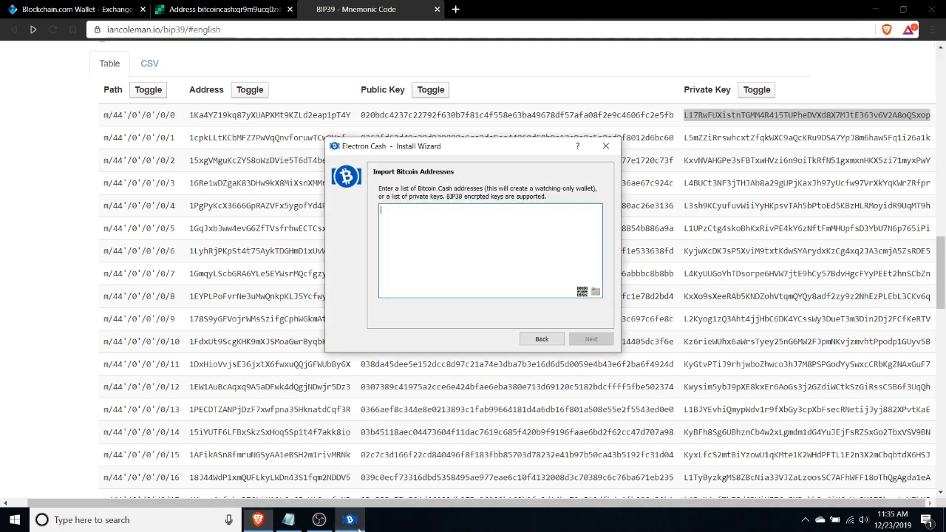
right_click(435, 218)
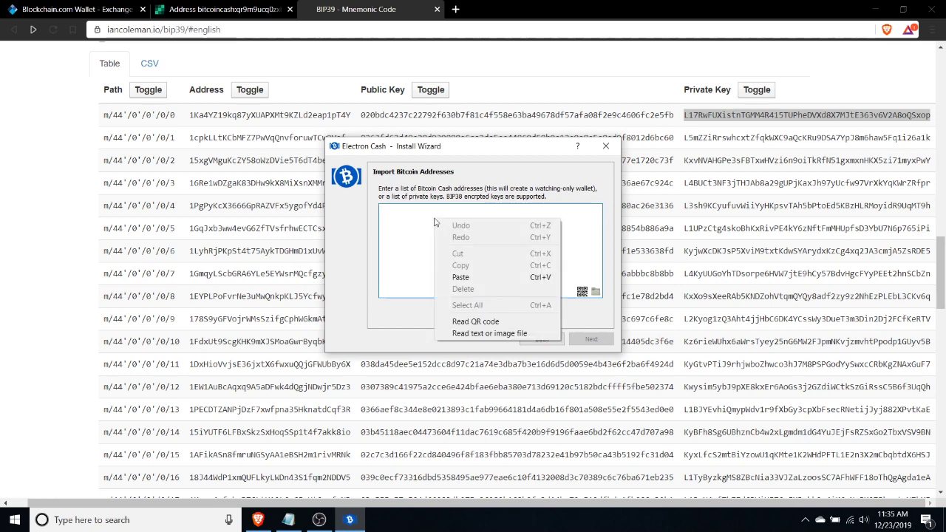
left_click(462, 277)
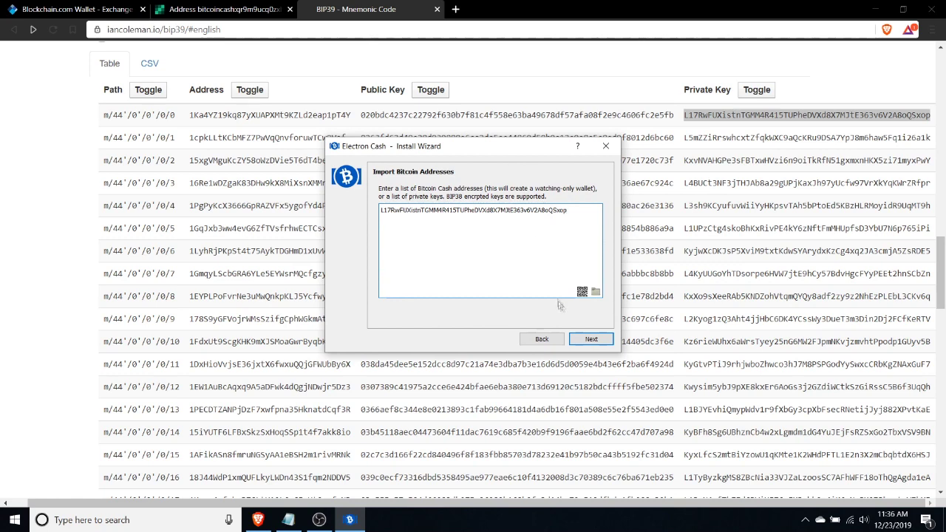
left_click(591, 339)
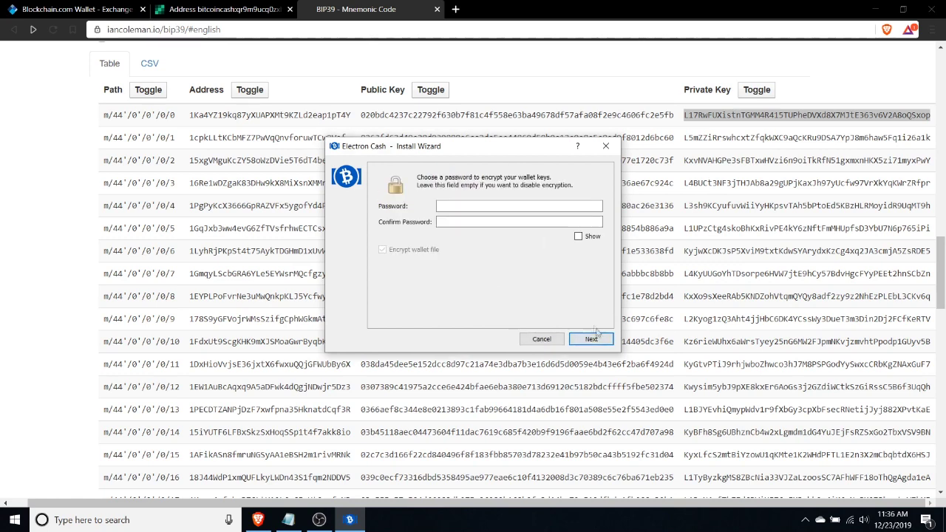
left_click(596, 337)
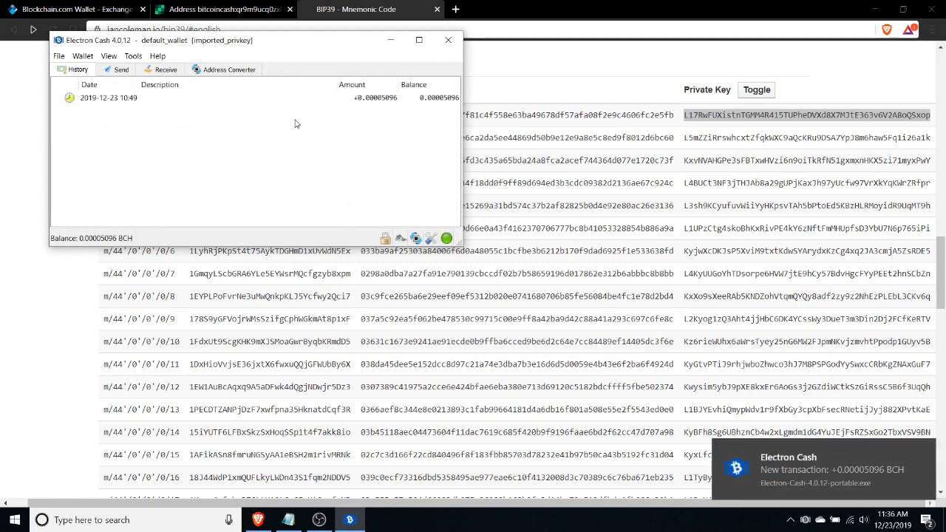
Select the incoming transaction in the wallet history, enlarge the wallet window, and open the form for sending Bitcoin Cash
left_click(170, 97)
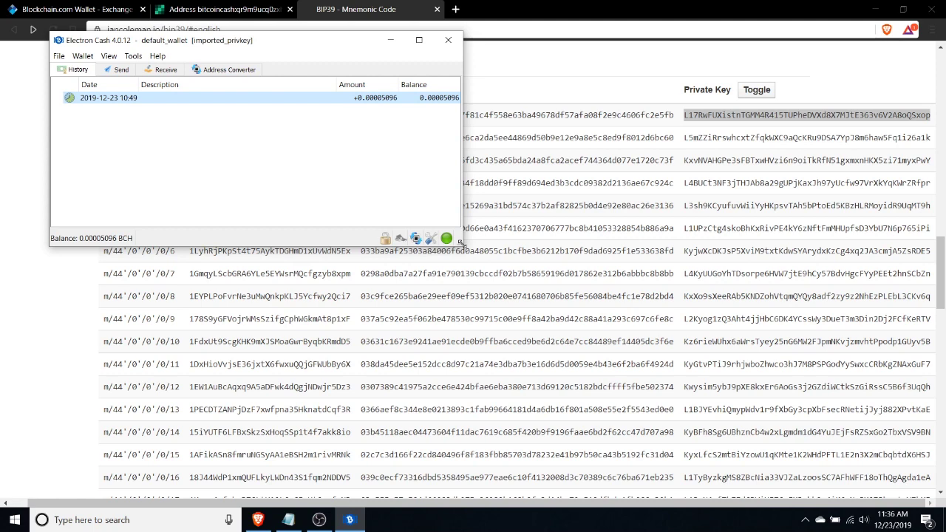
left_click_drag(459, 242, 559, 287)
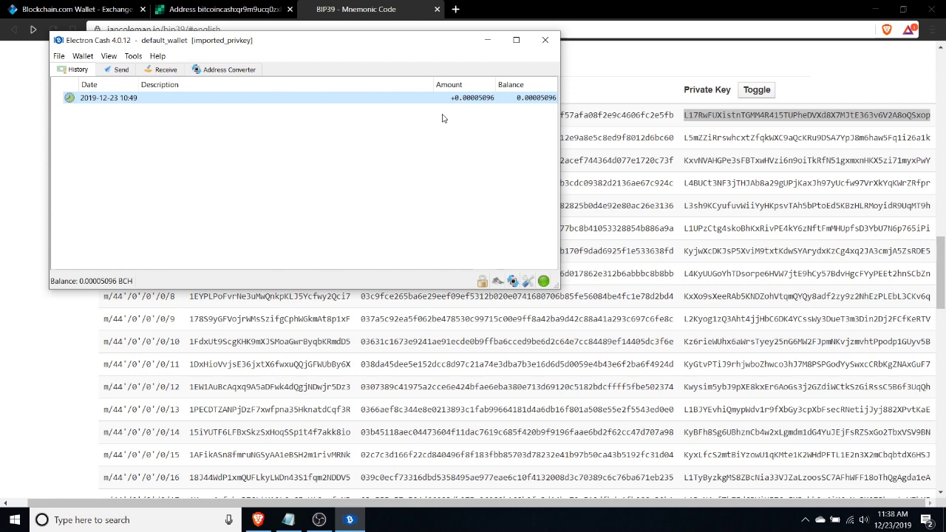
left_click(120, 69)
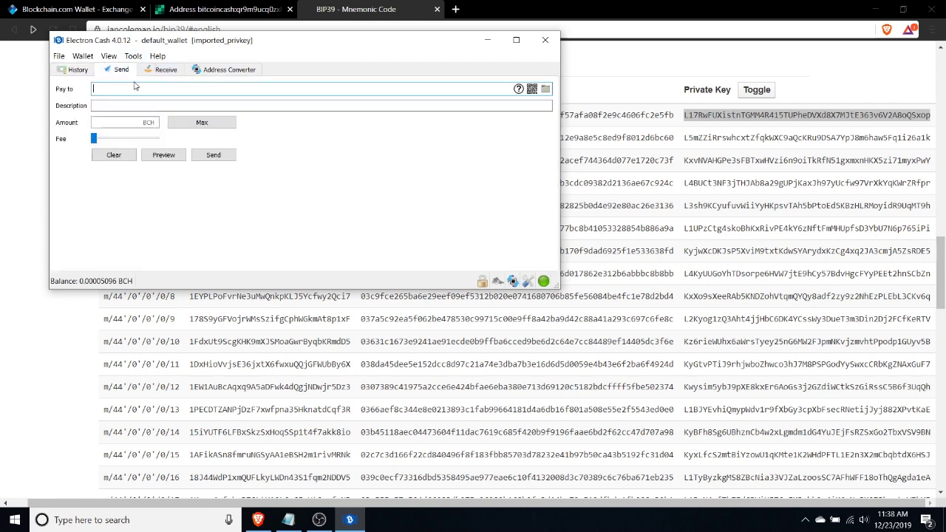